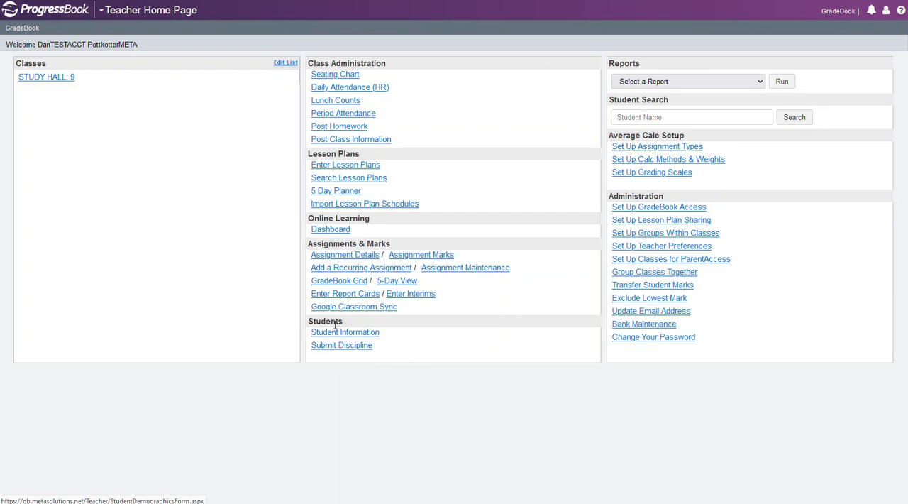
Start a new discipline incident referral and name it "Student caused disruption in class"
left_click(334, 350)
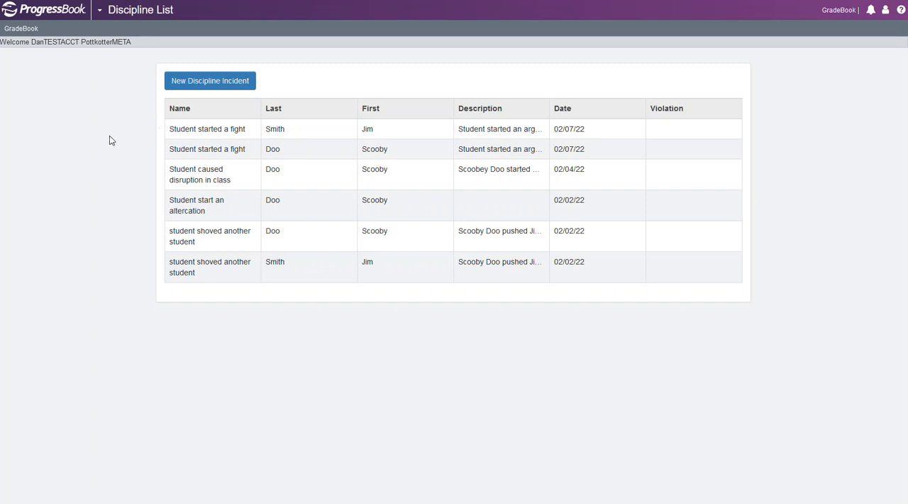
left_click(189, 82)
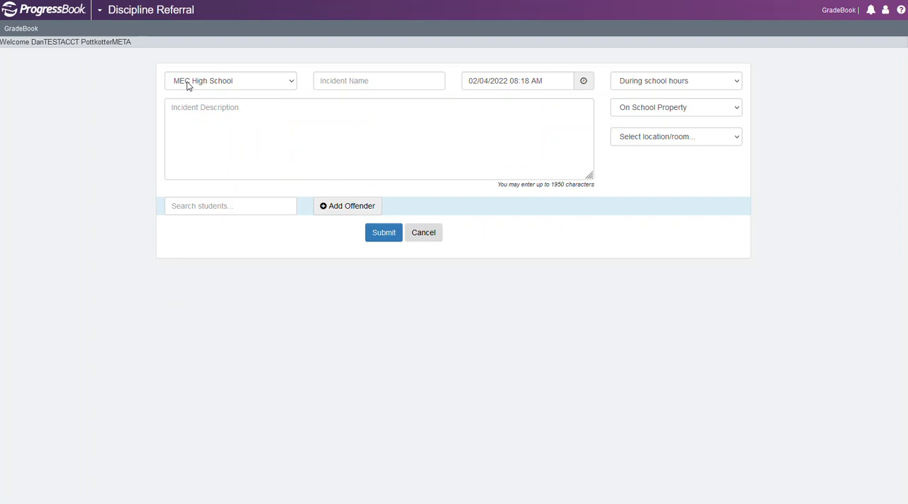
left_click(293, 84)
left_click(292, 84)
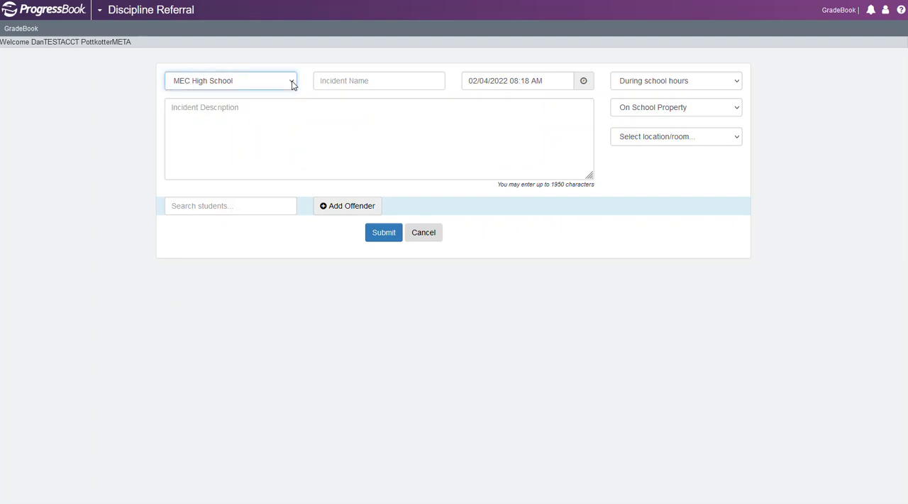
left_click(331, 80)
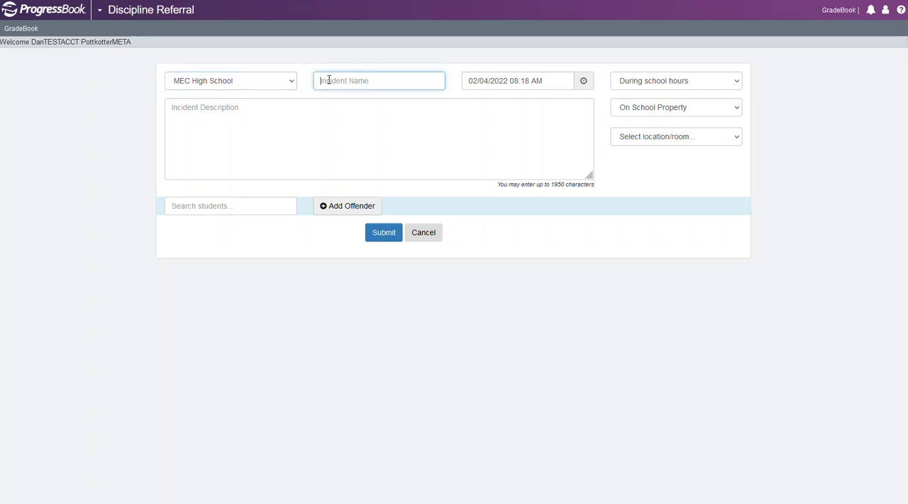
type("Student")
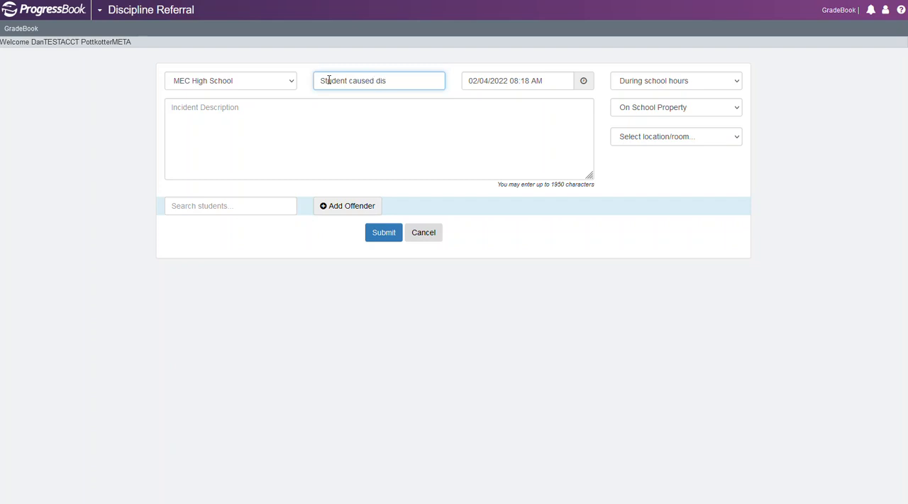
type("caused disruption in c")
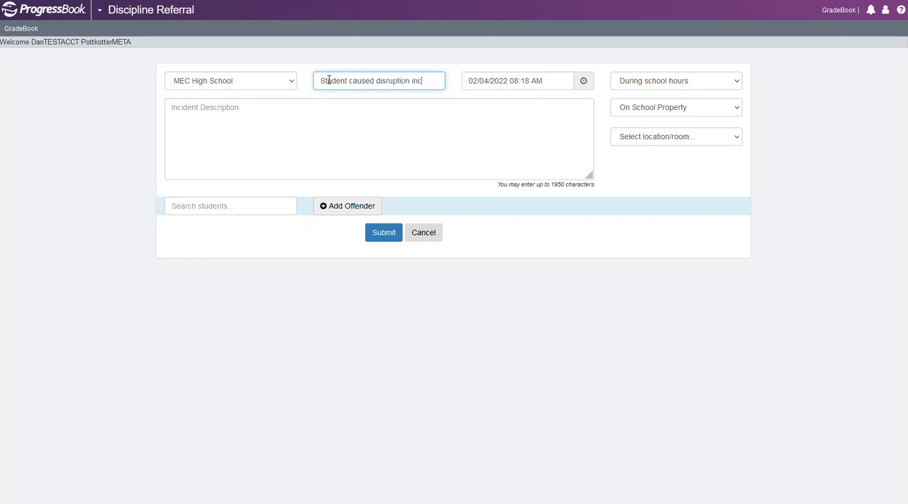
type("lass")
Describe the incident as the named student having made rude comments during class that caused a disruption
left_click(175, 108)
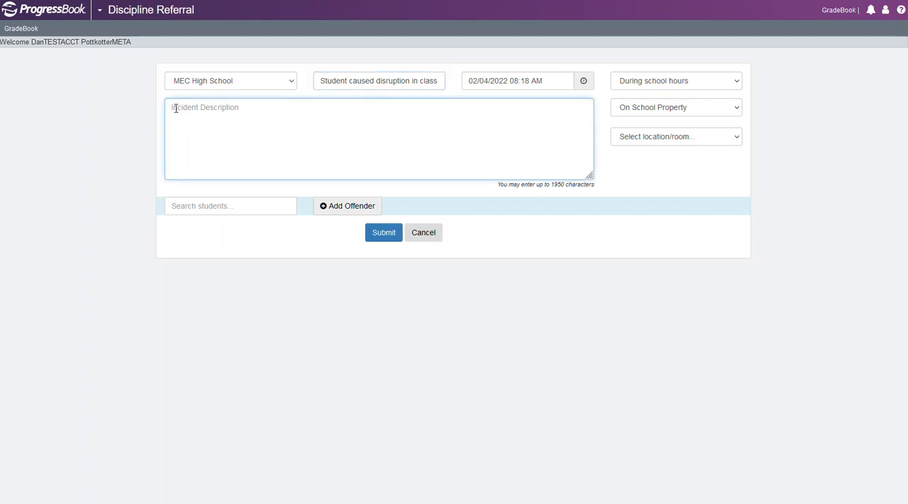
type("Schoo")
type("ey Doo made")
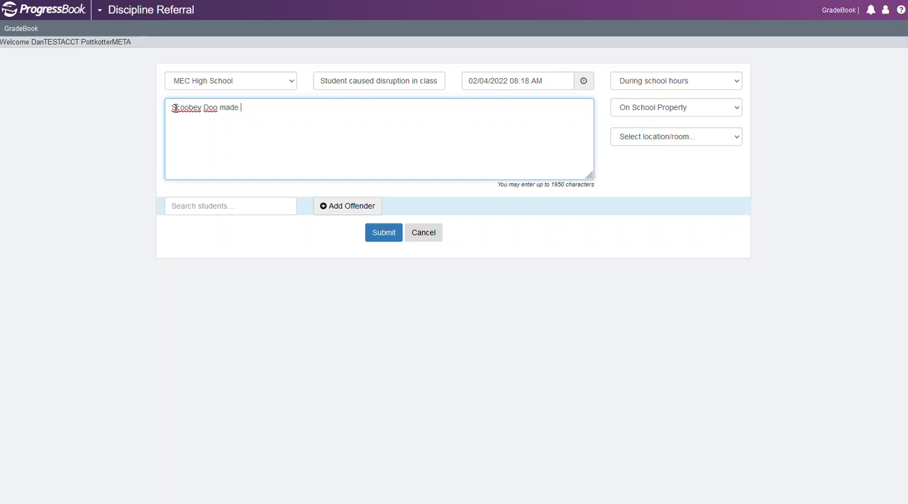
type(" rude comments during clas")
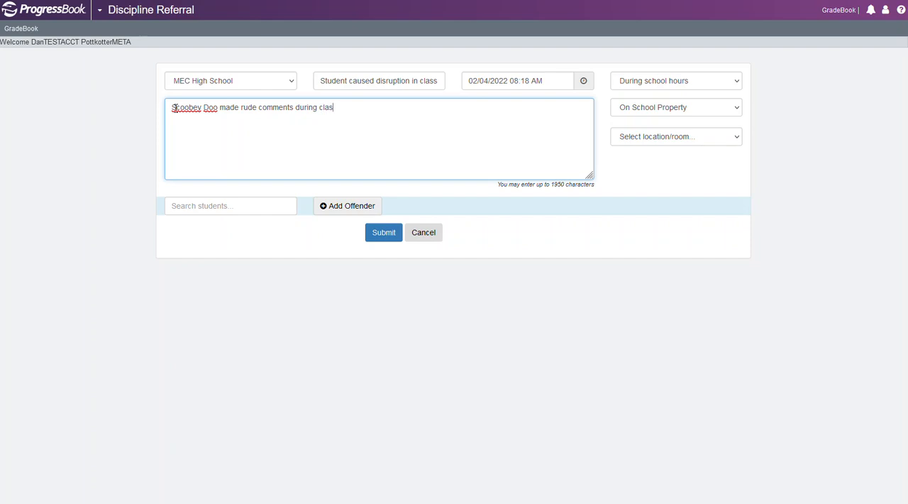
type("s that caused a disruption.")
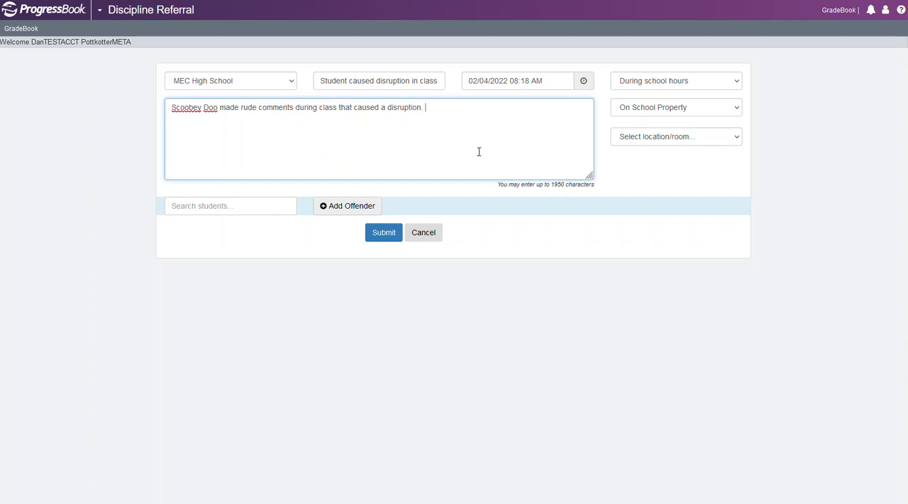
Set the incident time to 09:00 AM
left_click(584, 82)
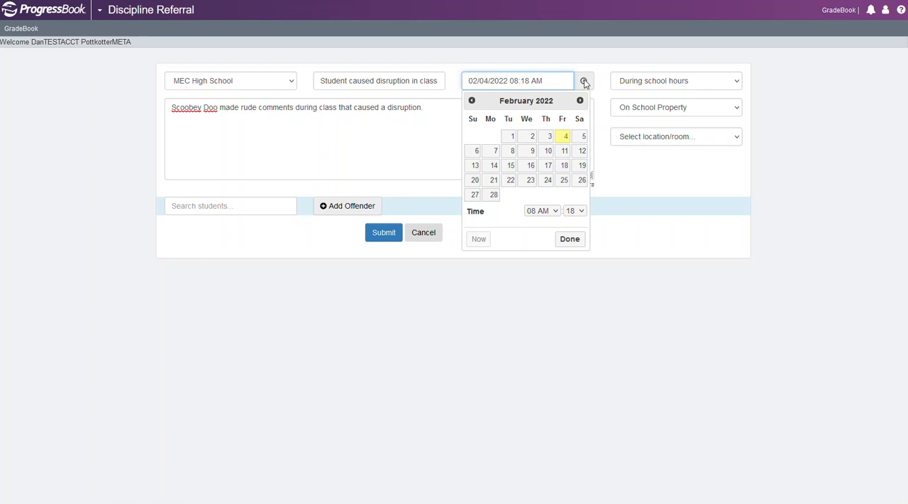
left_click(557, 210)
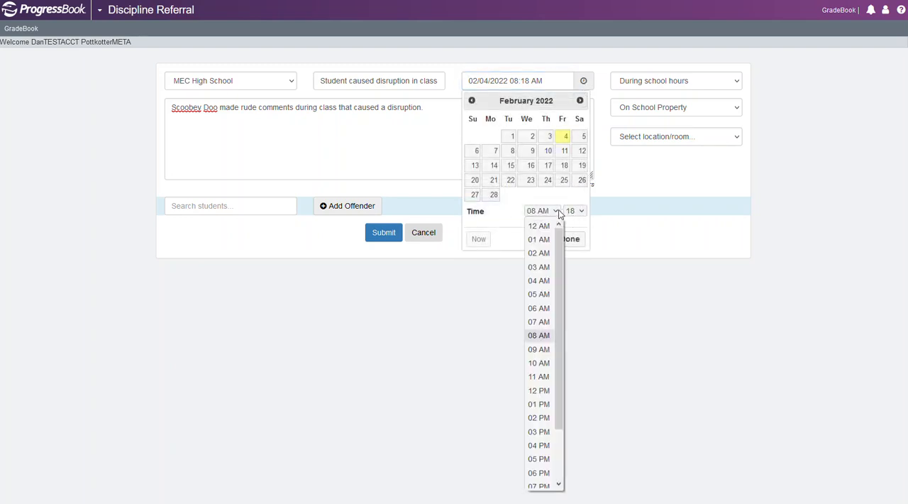
left_click(540, 349)
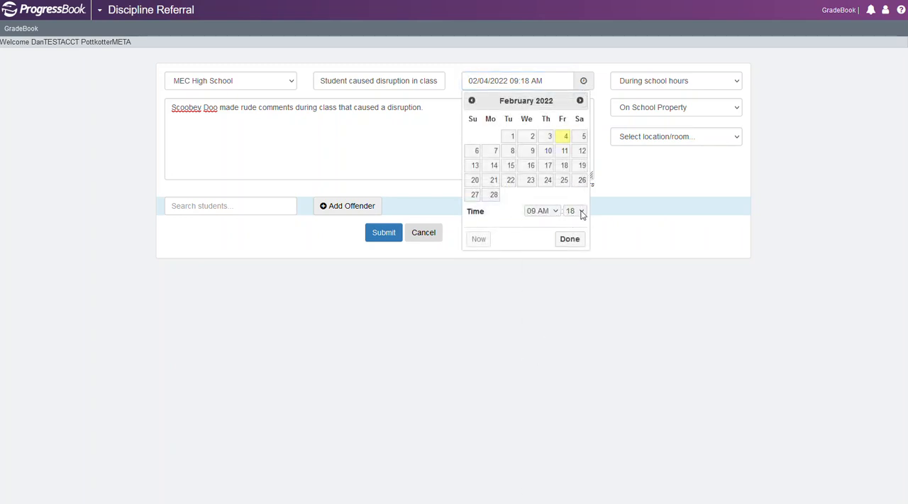
left_click(583, 214)
left_click(575, 227)
left_click(571, 239)
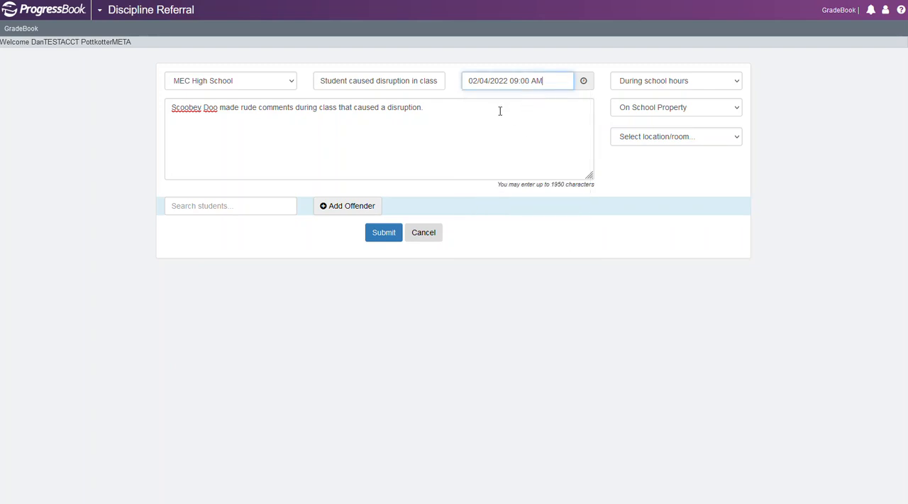
Review the time frame and place type choices, keeping During school hours and On School Property, and set the location to room 100
left_click(739, 85)
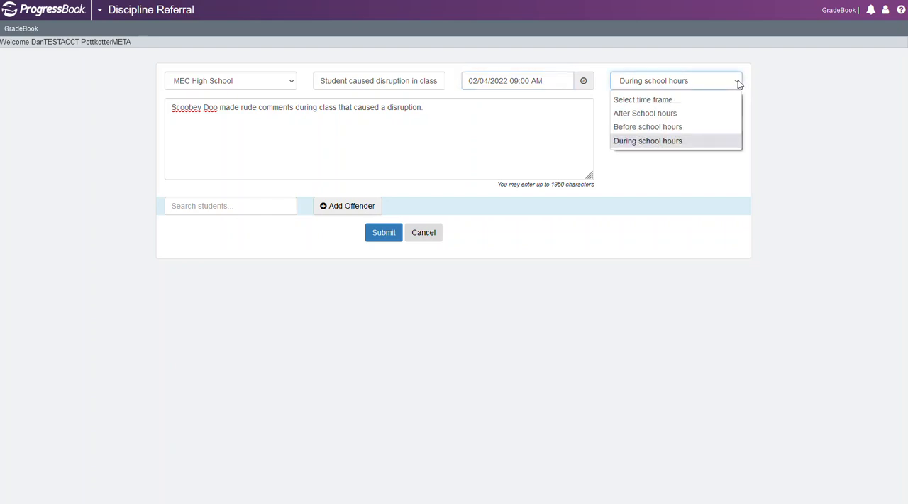
left_click(738, 84)
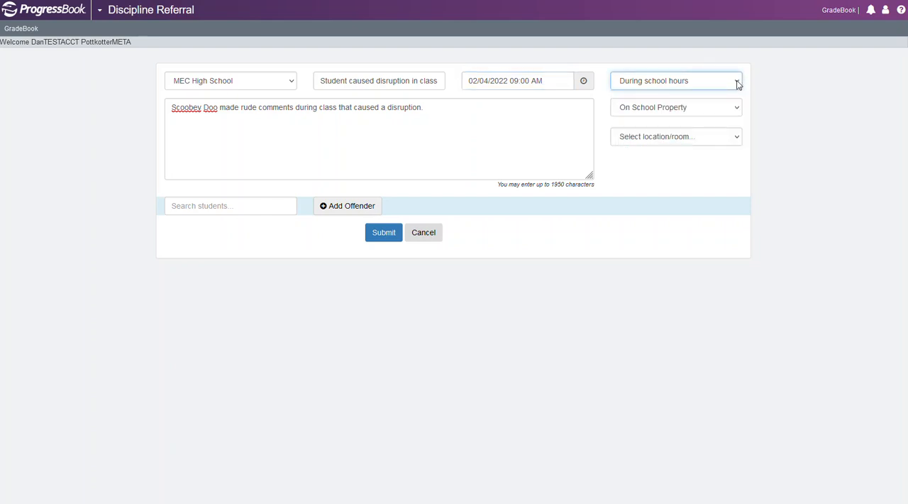
left_click(738, 110)
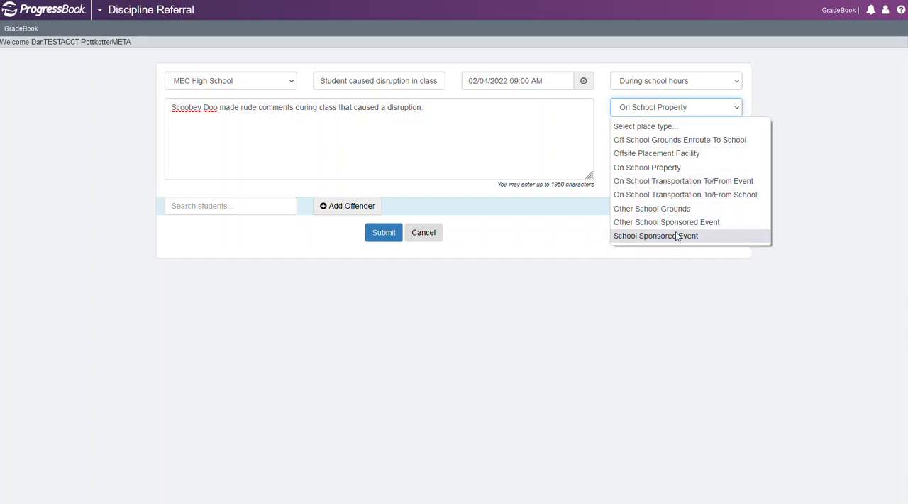
left_click(738, 110)
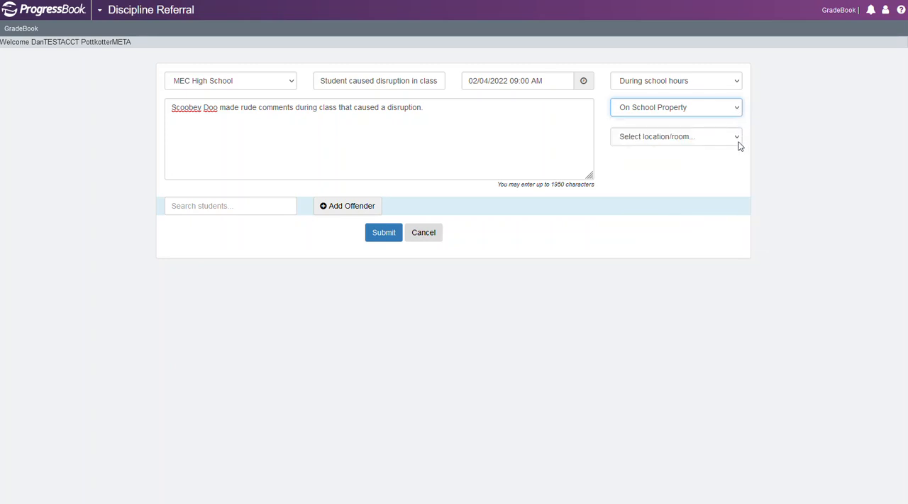
left_click(737, 138)
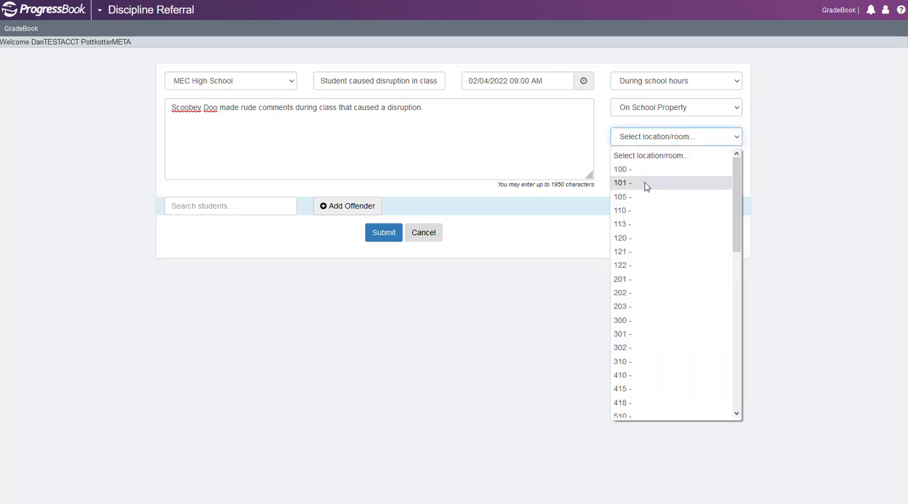
left_click(621, 170)
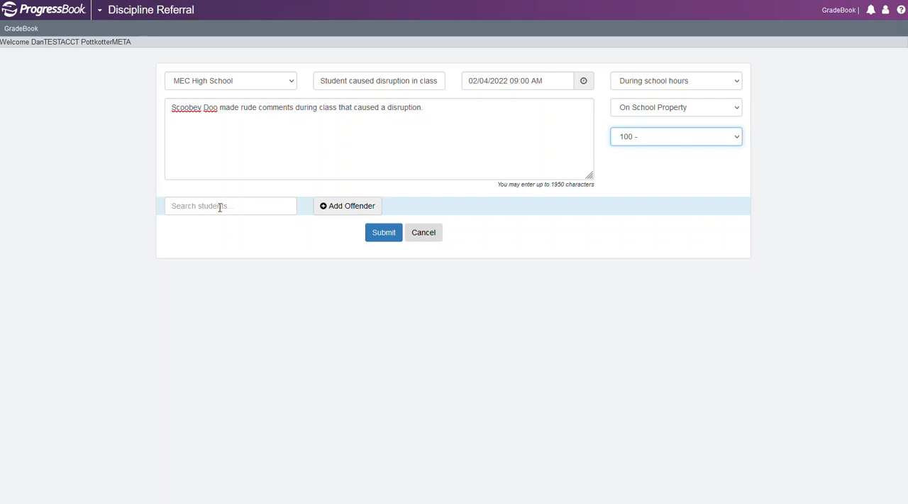
Find the student by surname, add them as the offender, and submit the discipline referral
left_click(179, 206)
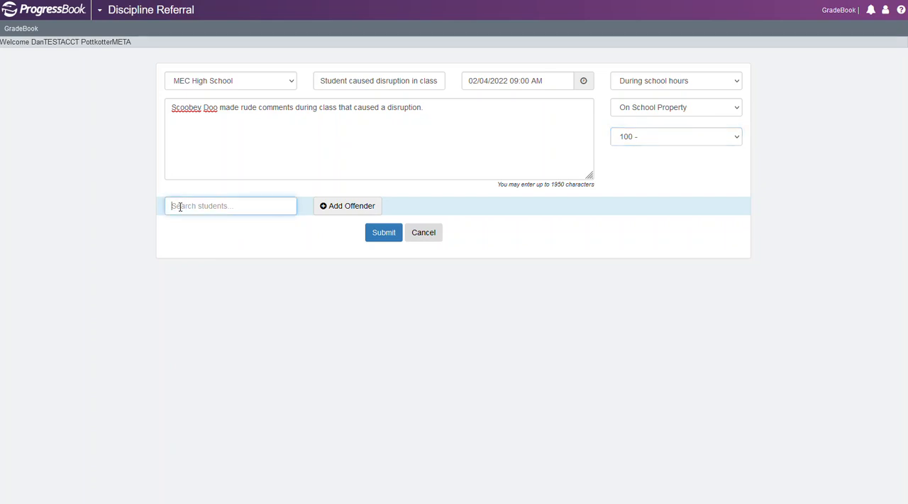
type("doo")
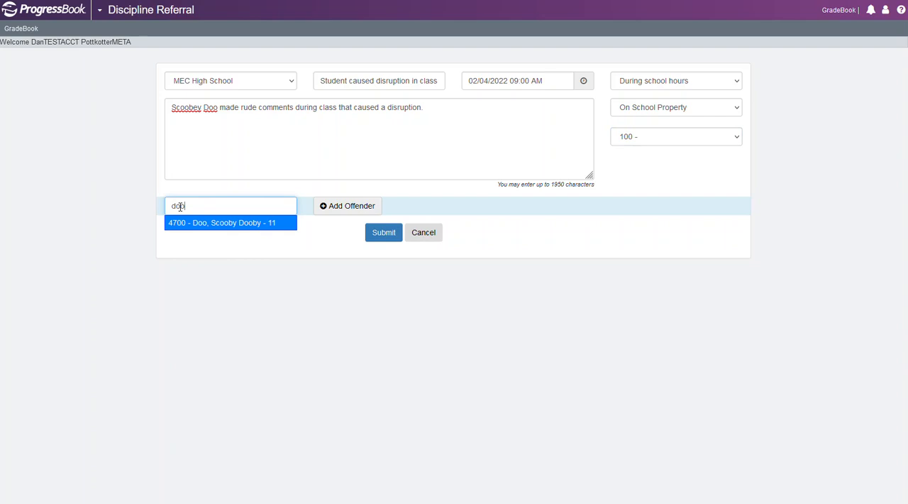
left_click(233, 225)
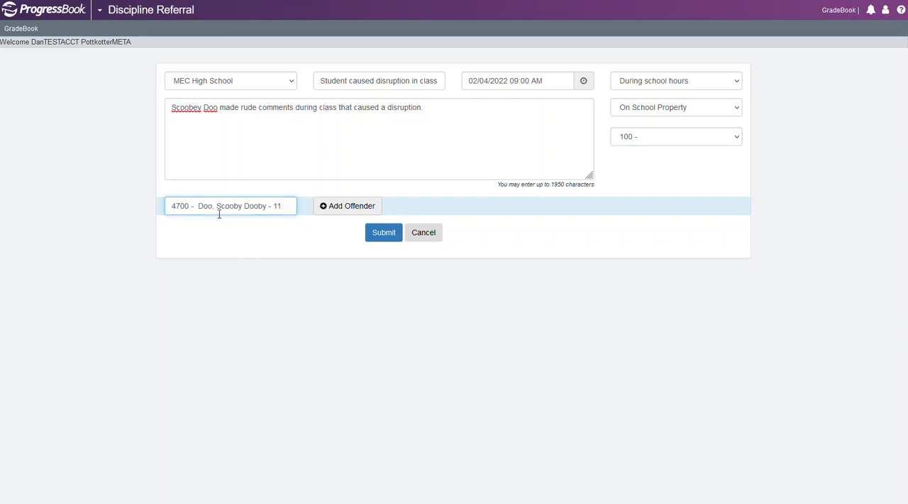
left_click(325, 210)
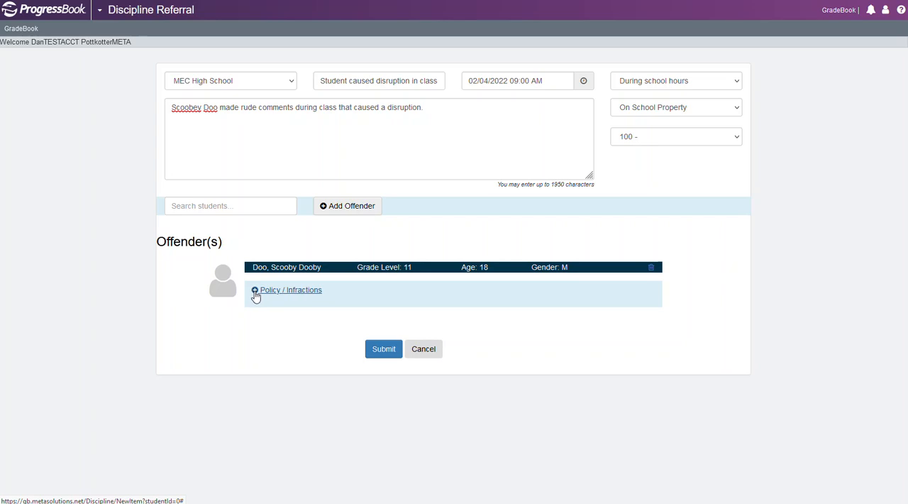
left_click(383, 351)
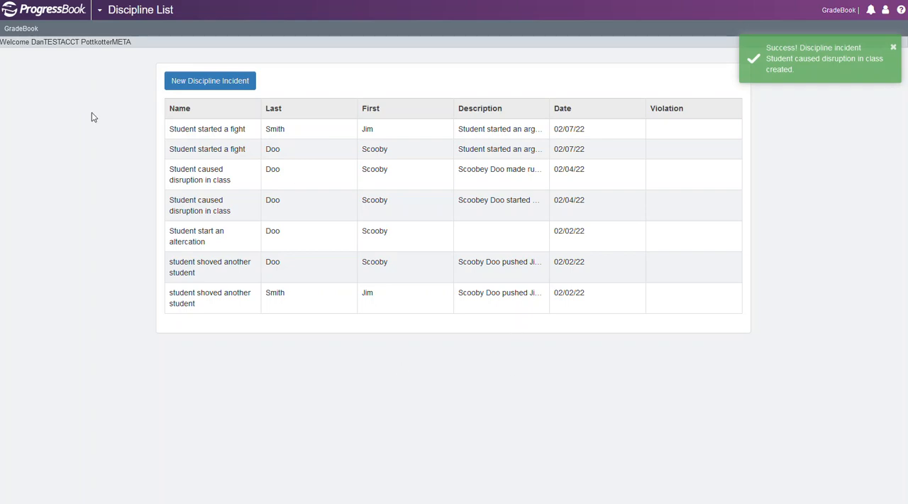
Open the offending student's profile from the STUDY HALL: 9 class and view their discipline incidents
left_click(20, 30)
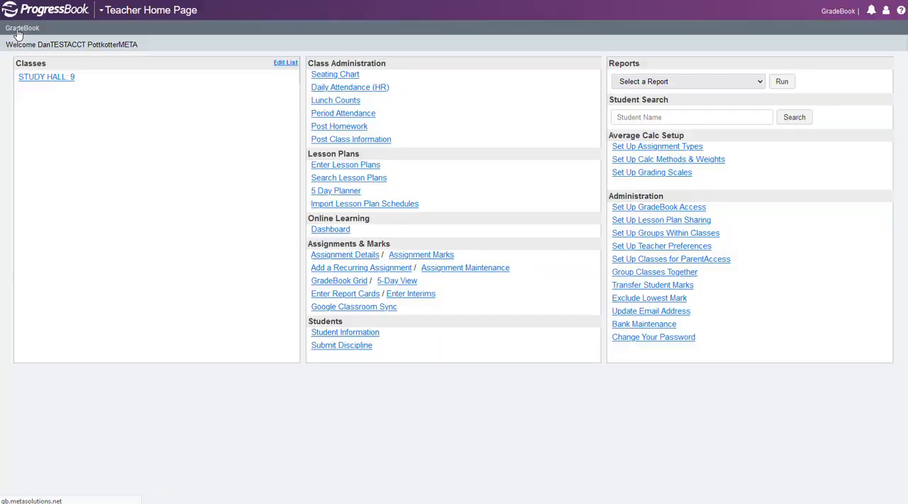
left_click(31, 80)
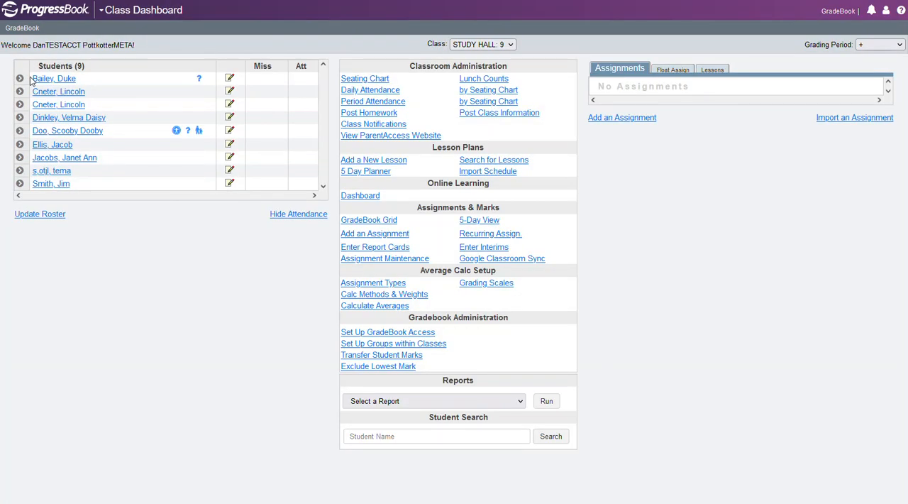
left_click(61, 131)
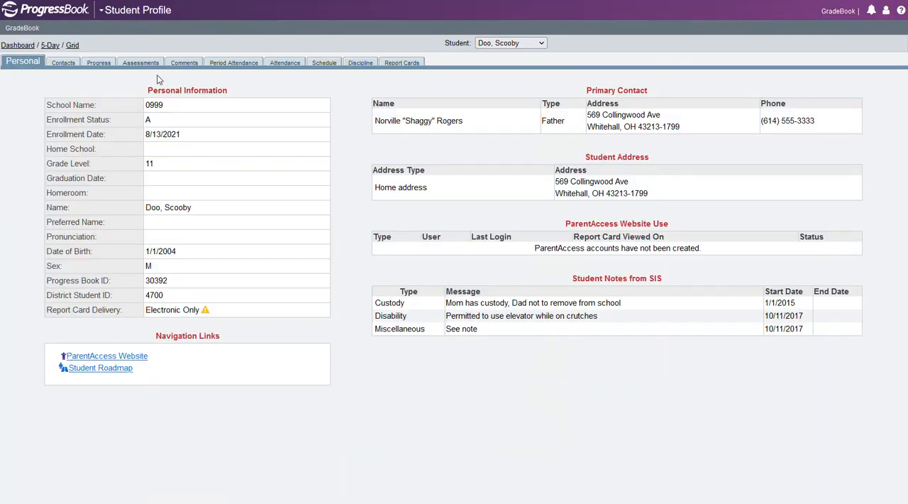
left_click(360, 64)
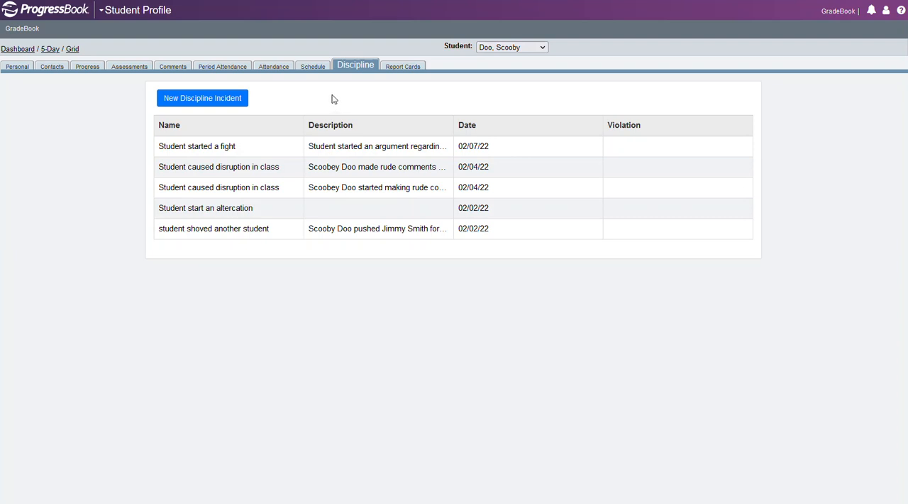
Return to the class dashboard and view the discipline records of the last student on the roster
left_click(14, 49)
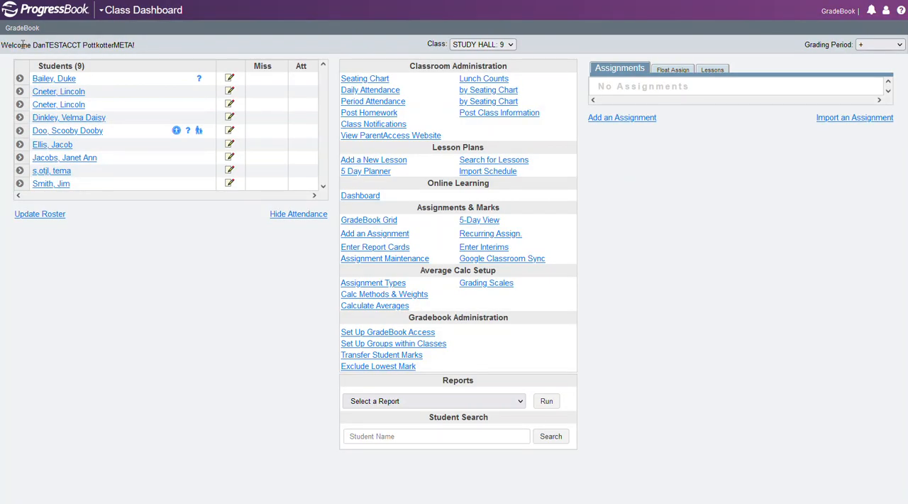
left_click(59, 186)
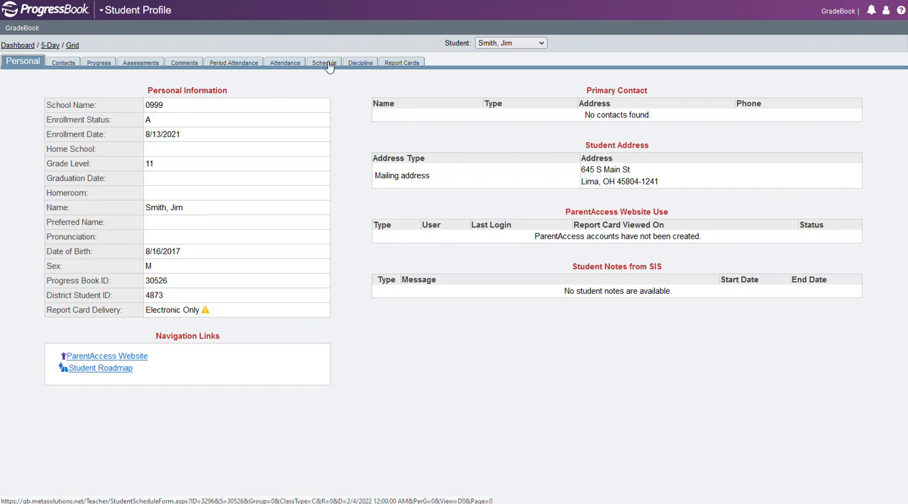
left_click(356, 64)
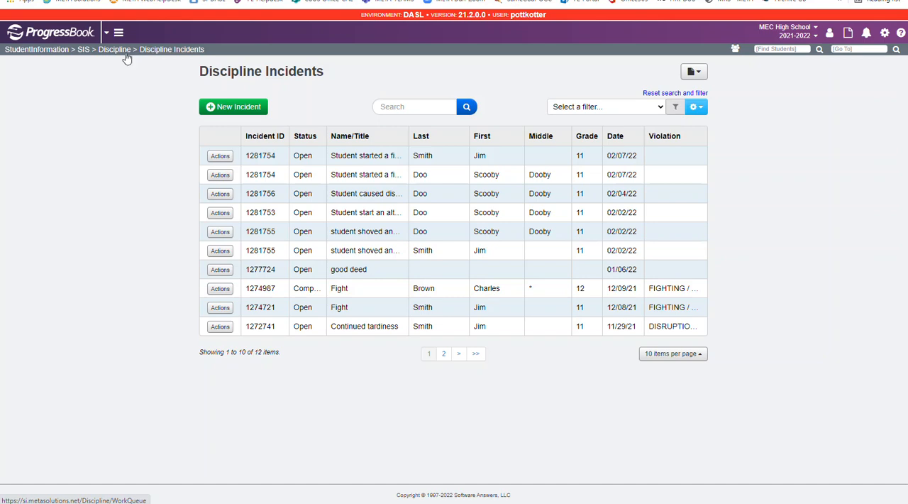
In StudentInformation, refresh the Discipline Incidents list, review the new 02/04/22 class disruption incident, and return to the list
left_click(164, 52)
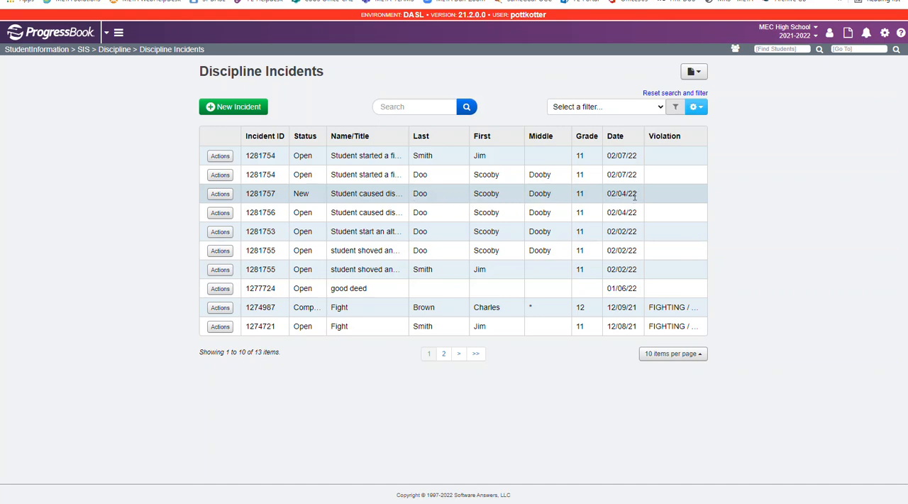
left_click(221, 194)
left_click(245, 210)
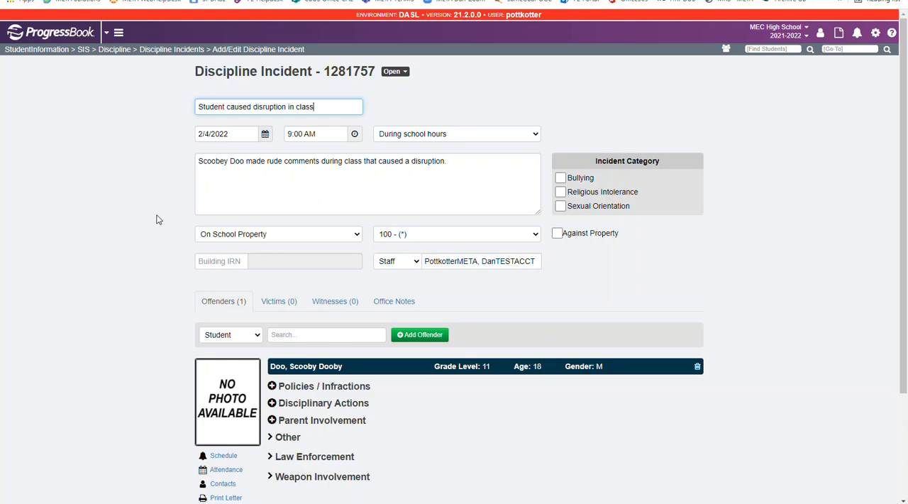
left_click(165, 55)
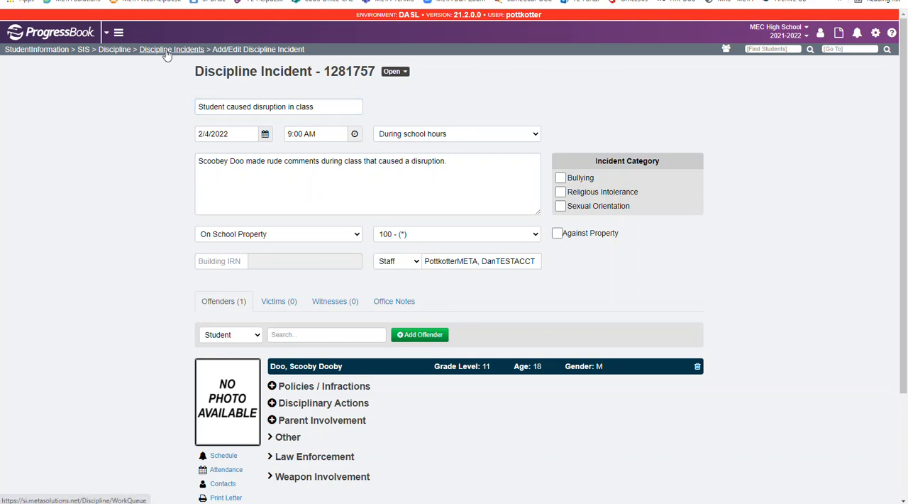